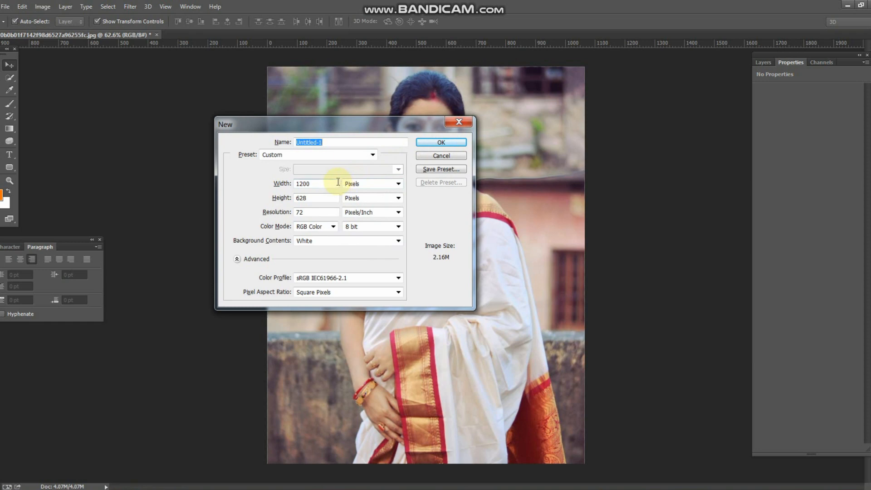
# - Create a new document 1.2 inches wide and 2 inches high with a resolution of 2000 pixels/inch
pyautogui.moveTo(338, 182); pyautogui.dragTo(248, 179)
pyautogui.click(373, 183)
pyautogui.click(362, 199)
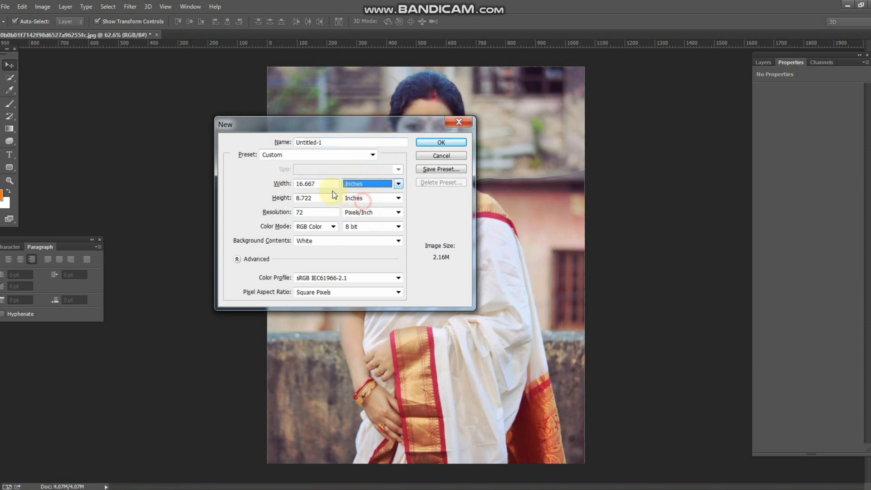
pyautogui.moveTo(326, 184); pyautogui.dragTo(262, 183)
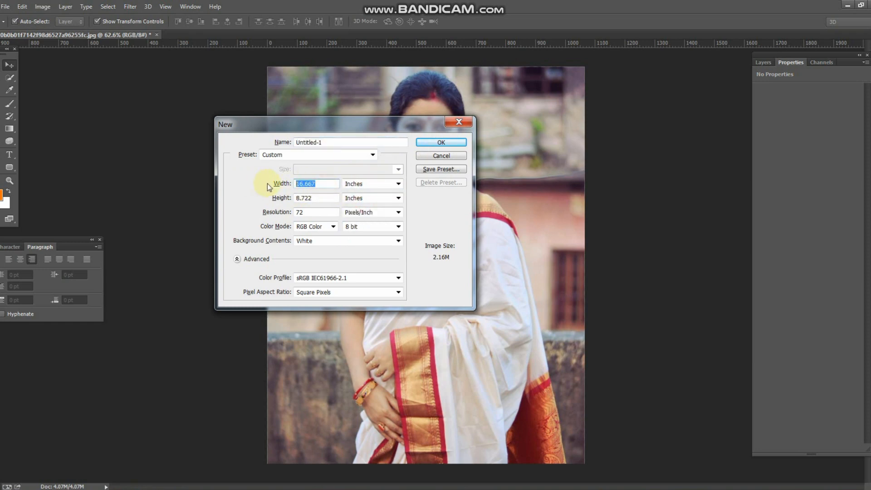
pyautogui.write('1.2')
pyautogui.moveTo(315, 199); pyautogui.dragTo(265, 190)
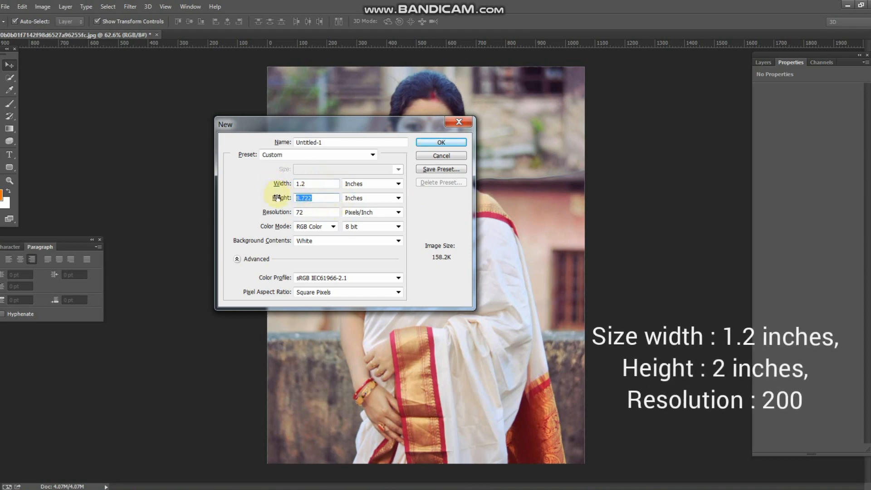
pyautogui.write('2')
pyautogui.moveTo(339, 211); pyautogui.dragTo(280, 212)
pyautogui.write('2')
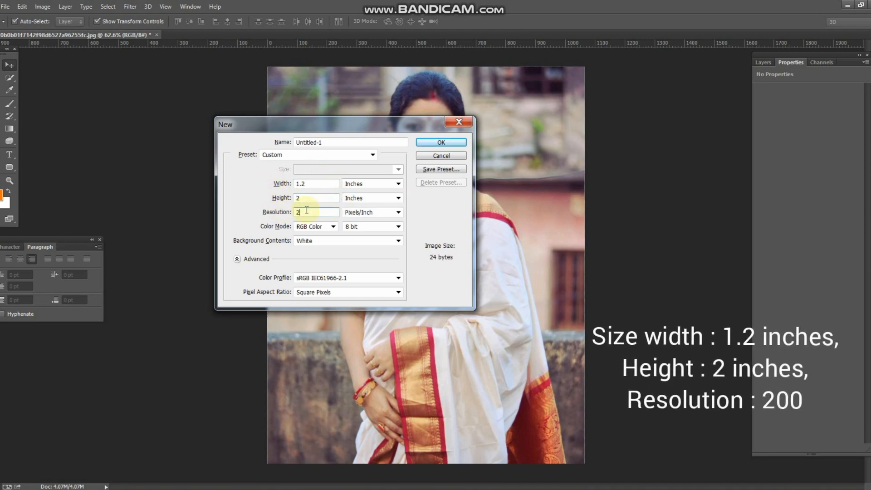
pyautogui.write('000')
pyautogui.click(438, 142)
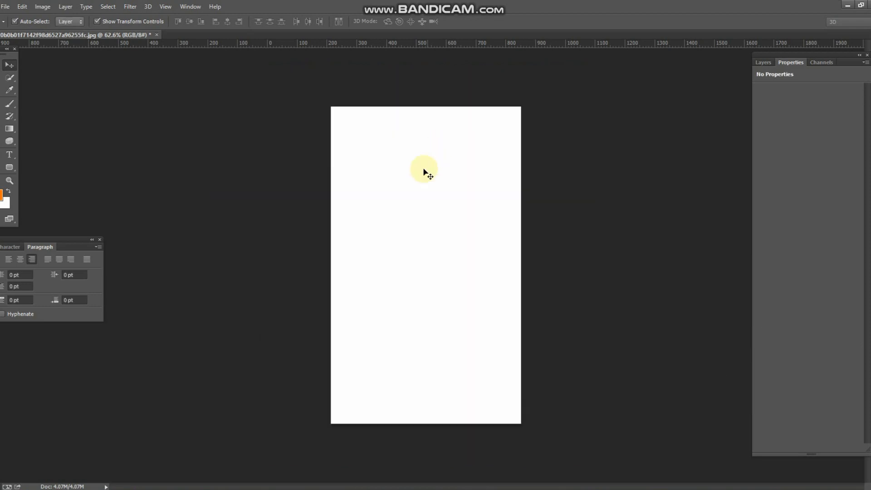
# - Set the blank document's resolution to 200 pixels/inch, keeping its size at 1.2 by 2 inches
pyautogui.click(92, 34)
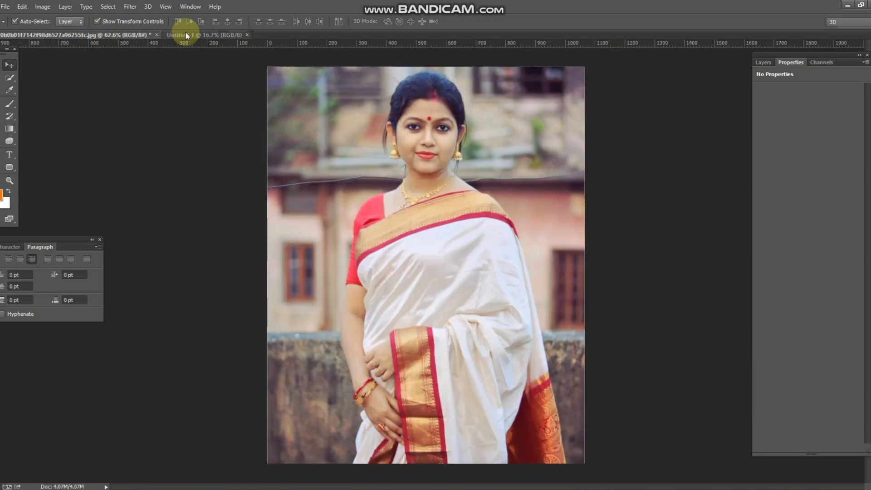
pyautogui.click(186, 35)
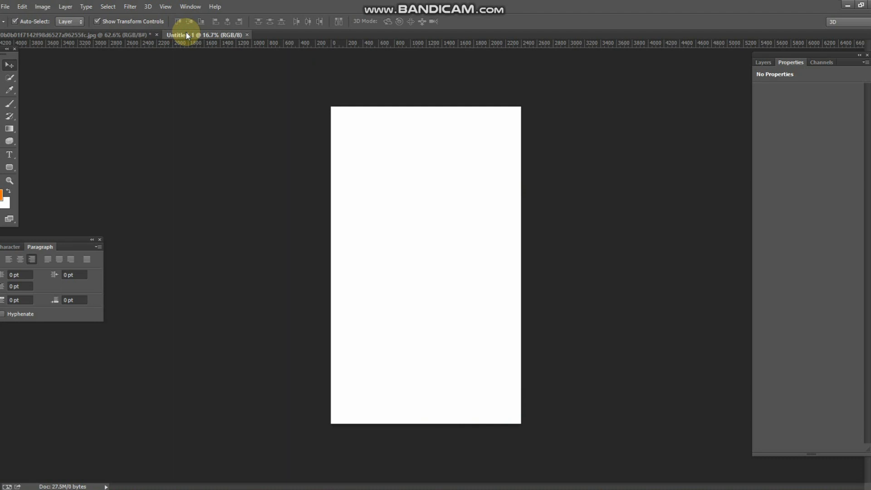
pyautogui.hotkey('ctrl', 'alt', 'i')
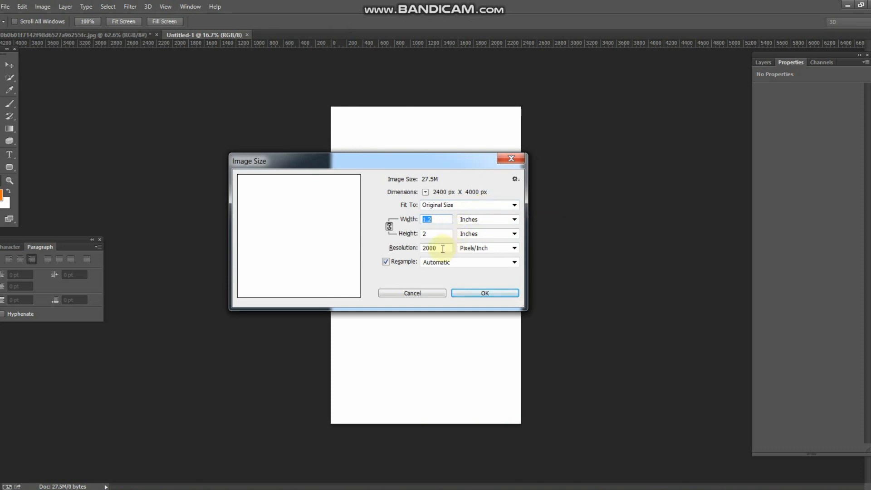
pyautogui.press('BackSpace')
pyautogui.click(479, 293)
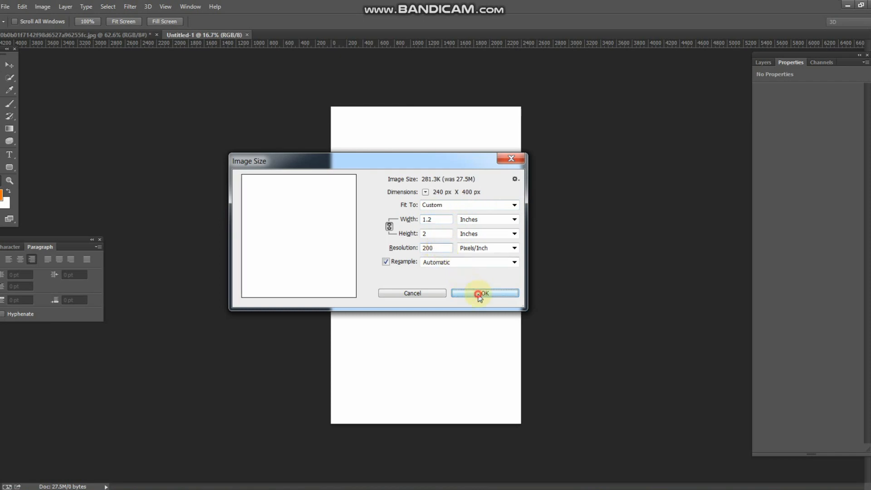
pyautogui.scroll(10, 434, 269)
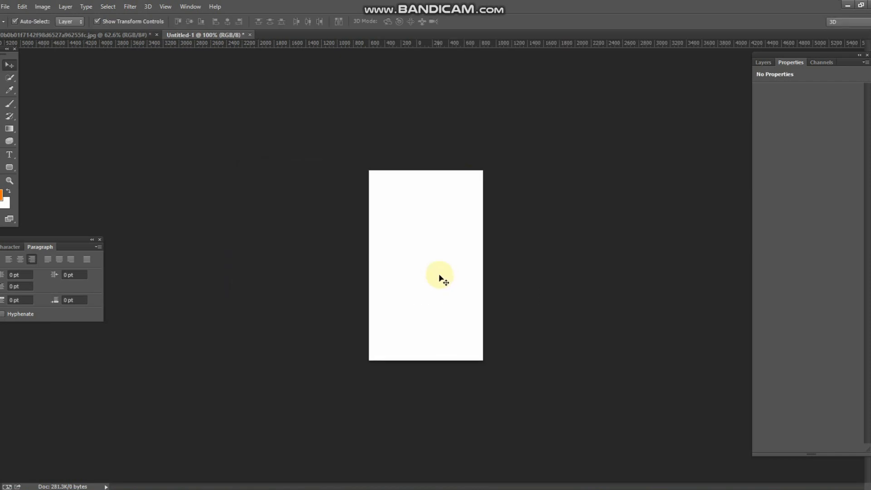
pyautogui.scroll(2, 451, 249)
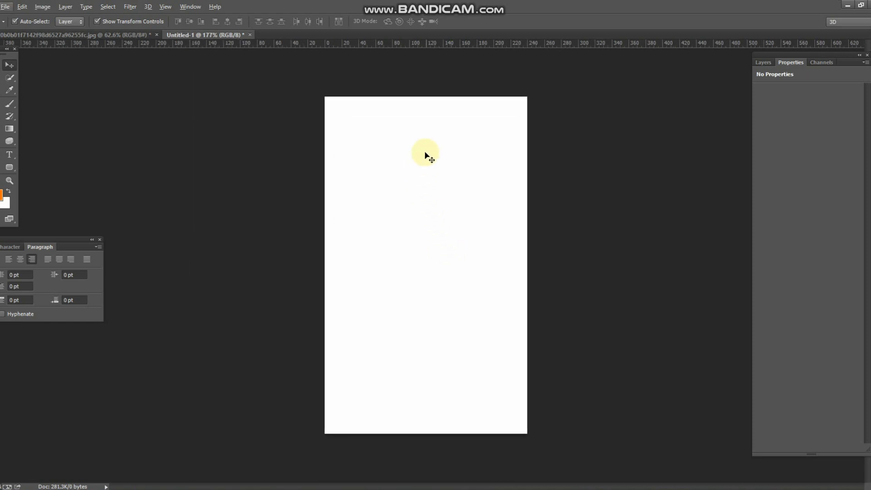
# - Crop the blank document to 1.5 cm by 2 cm at 200 px/in
pyautogui.press('c')
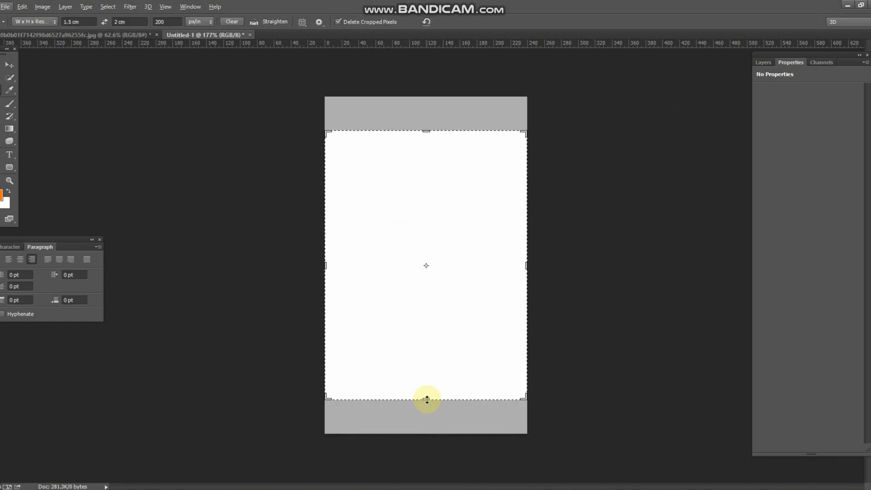
pyautogui.moveTo(425, 403); pyautogui.dragTo(437, 305)
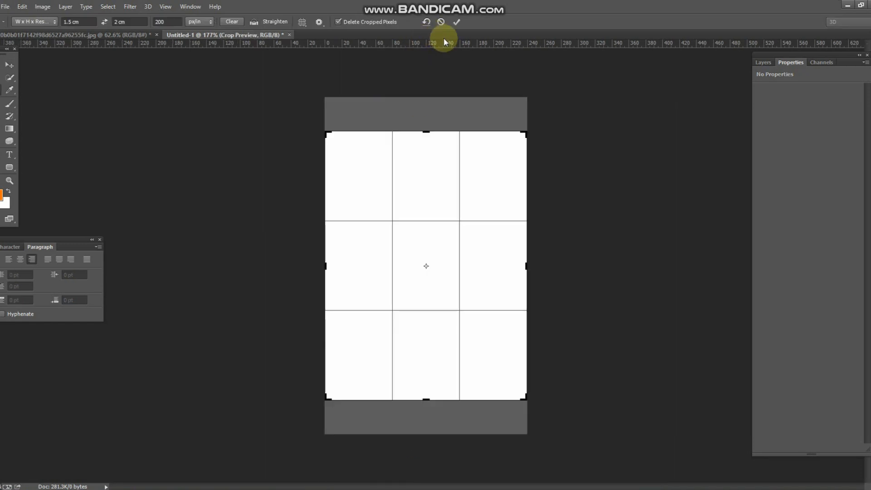
pyautogui.click(456, 22)
pyautogui.scroll(7, 461, 217)
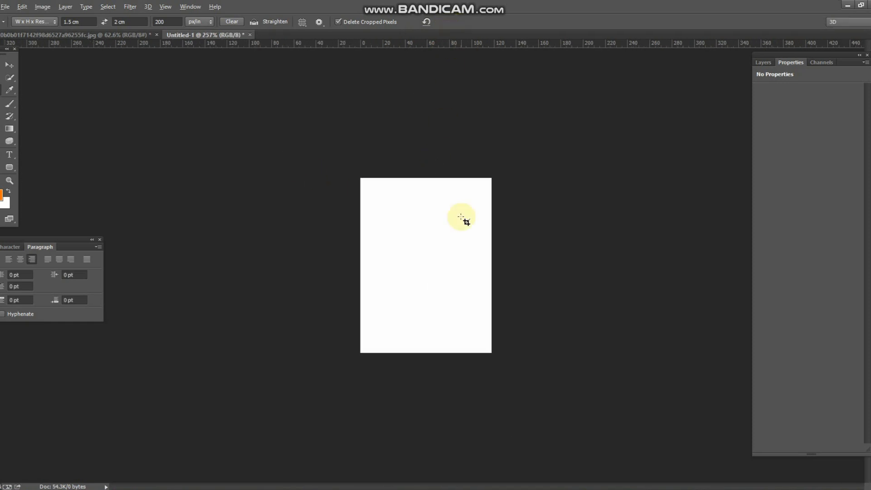
# - Move the portrait photo from its own document into the cropped blank document as a new layer
pyautogui.click(112, 32)
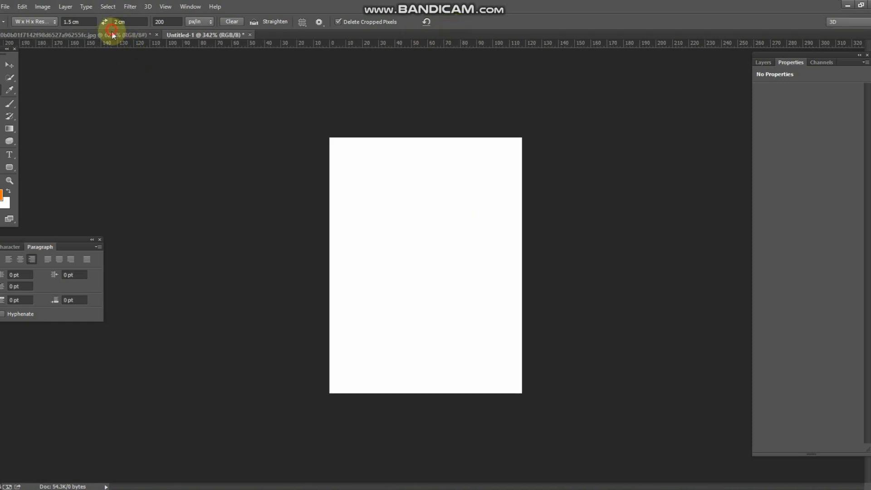
pyautogui.click(56, 37)
pyautogui.click(10, 71)
pyautogui.moveTo(383, 95); pyautogui.dragTo(415, 223)
pyautogui.scroll(-11, 417, 227)
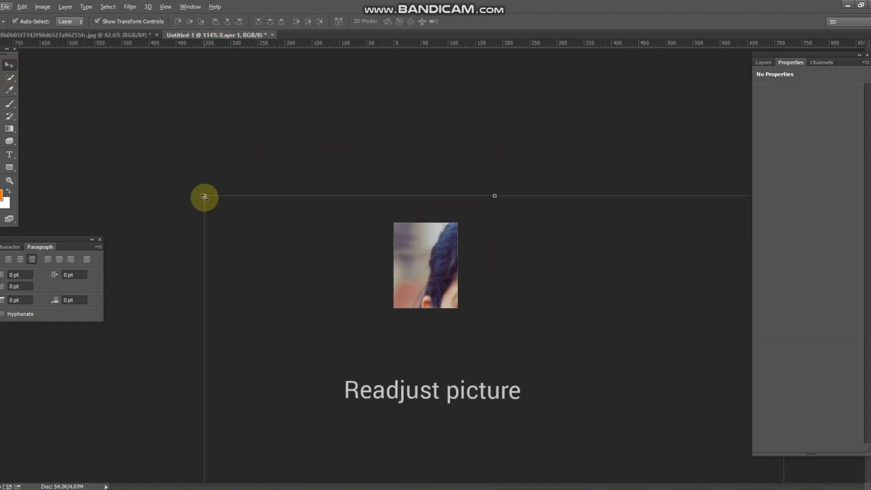
# - Scale the portrait layer to about 25% and position it so the head and shoulders fill the canvas
pyautogui.moveTo(204, 196); pyautogui.dragTo(259, 148)
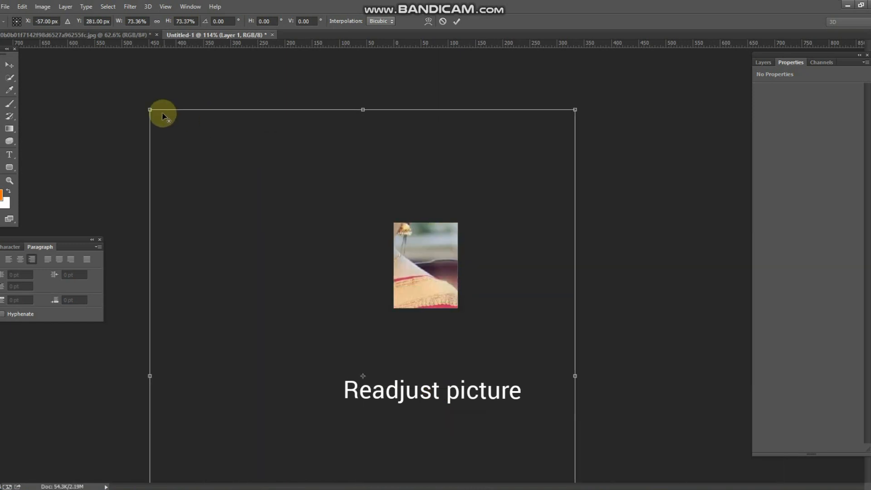
pyautogui.moveTo(150, 107); pyautogui.dragTo(416, 244)
pyautogui.moveTo(457, 311); pyautogui.dragTo(500, 424)
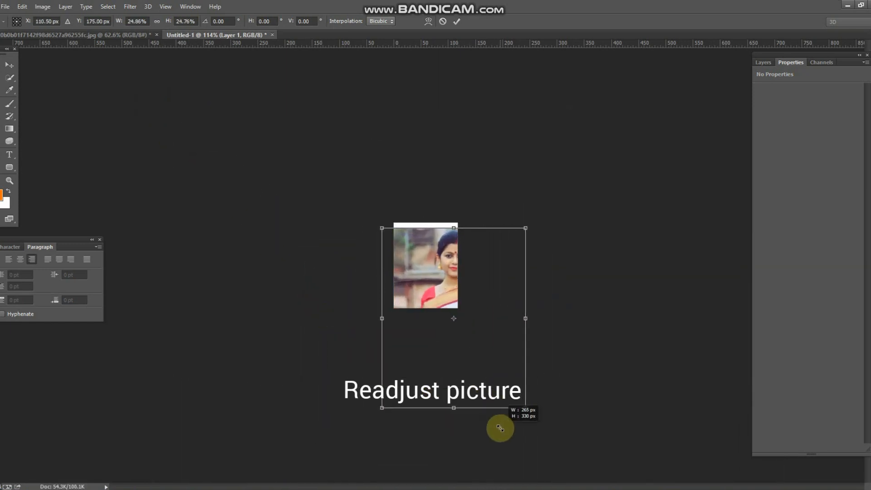
pyautogui.moveTo(463, 295); pyautogui.dragTo(433, 281)
pyautogui.scroll(12, 435, 246)
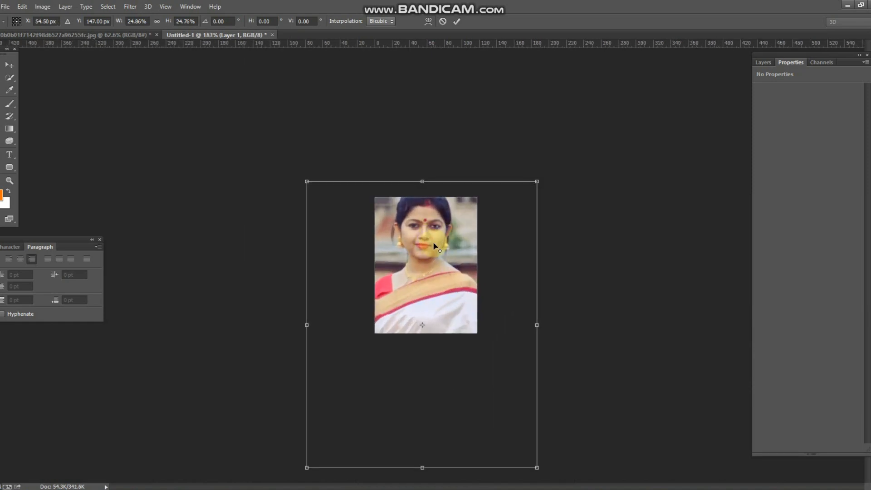
pyautogui.moveTo(443, 214); pyautogui.dragTo(446, 233)
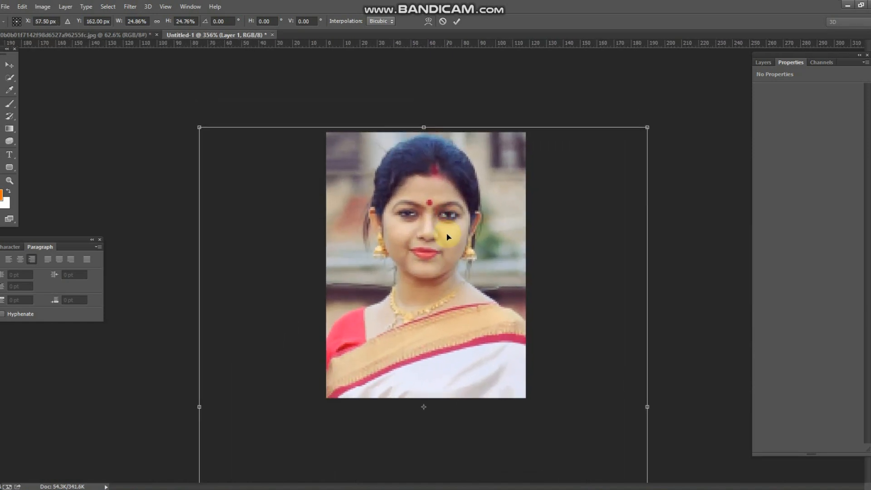
pyautogui.scroll(-6, 446, 233)
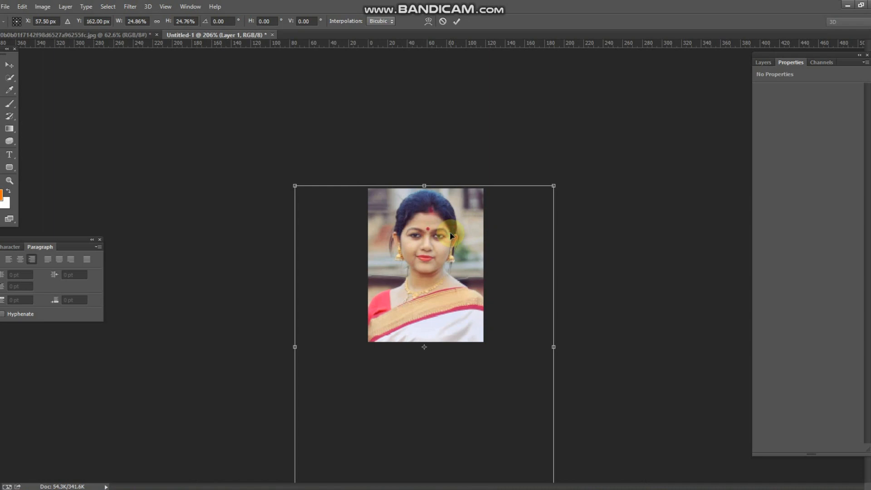
pyautogui.press('Return')
pyautogui.moveTo(452, 240); pyautogui.dragTo(455, 241)
# - Trim the portrait layer to the canvas by cutting its visible area, deleting the leftover layer and pasting the cut image in place
pyautogui.hotkey('ctrl', 'e')
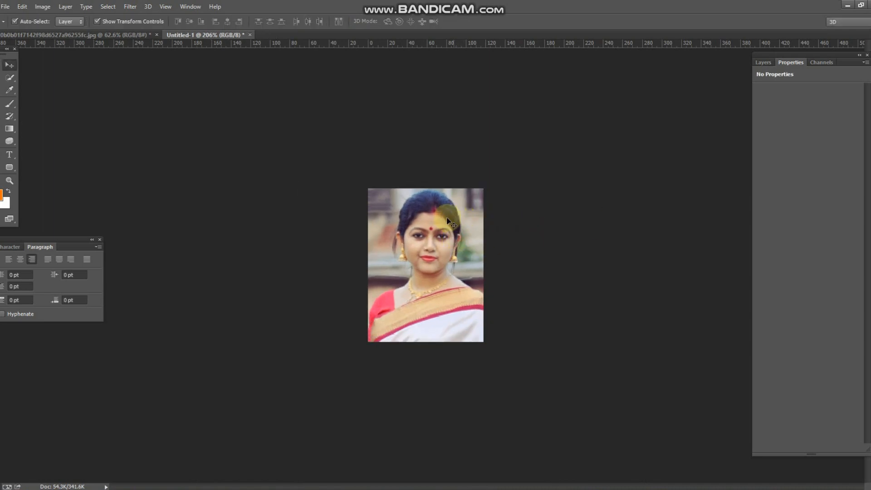
pyautogui.hotkey('ctrl', 'v')
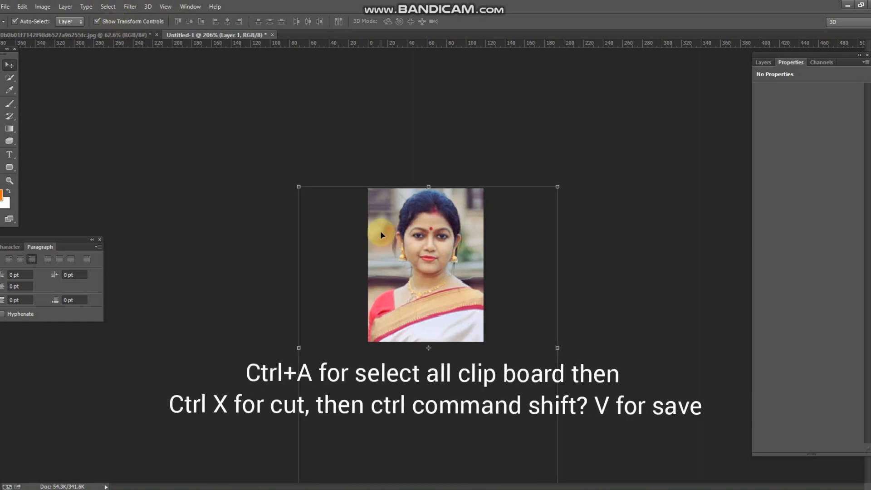
pyautogui.hotkey('ctrl', 'a')
pyautogui.hotkey('ctrl', 'x')
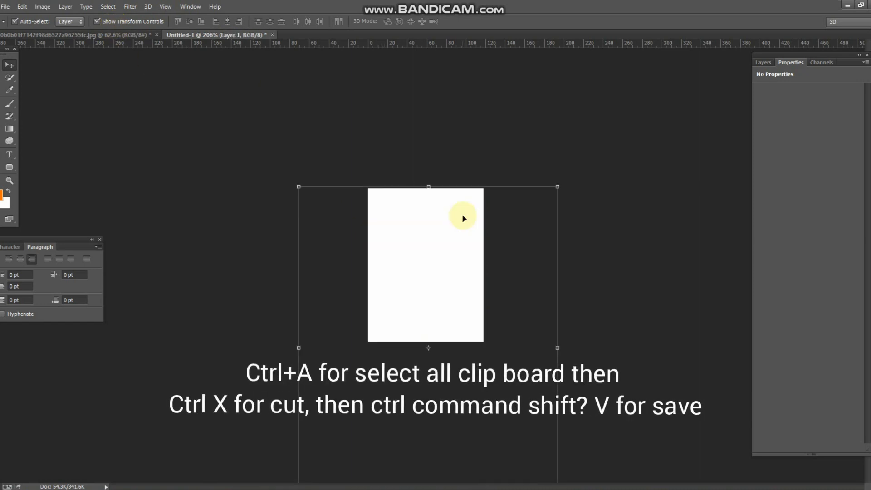
pyautogui.press('Delete')
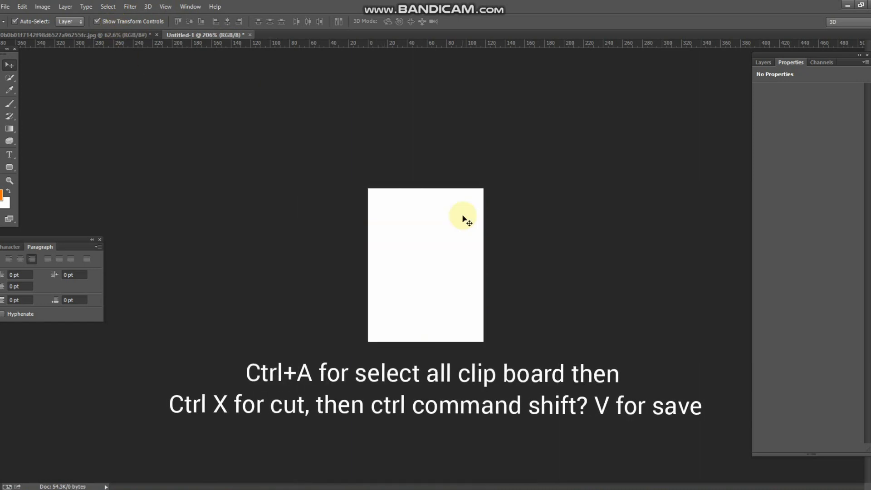
pyautogui.hotkey('ctrl', 'v')
pyautogui.scroll(1, 462, 218)
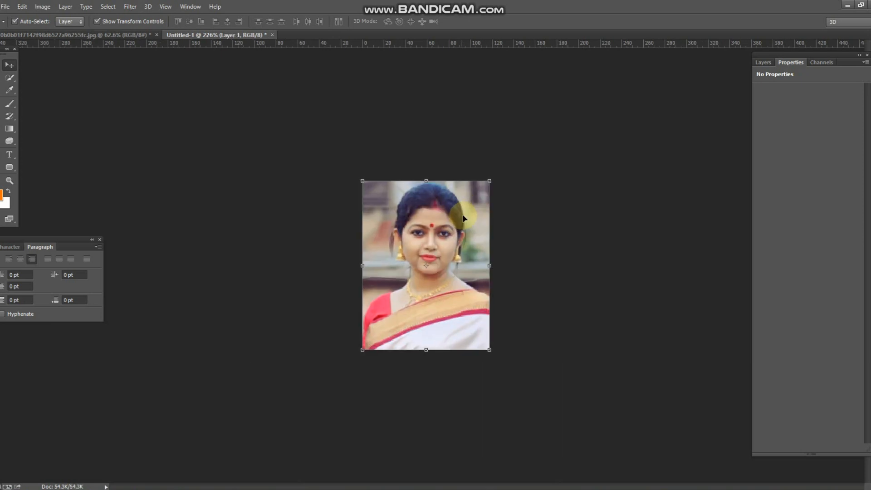
pyautogui.scroll(-5, 469, 221)
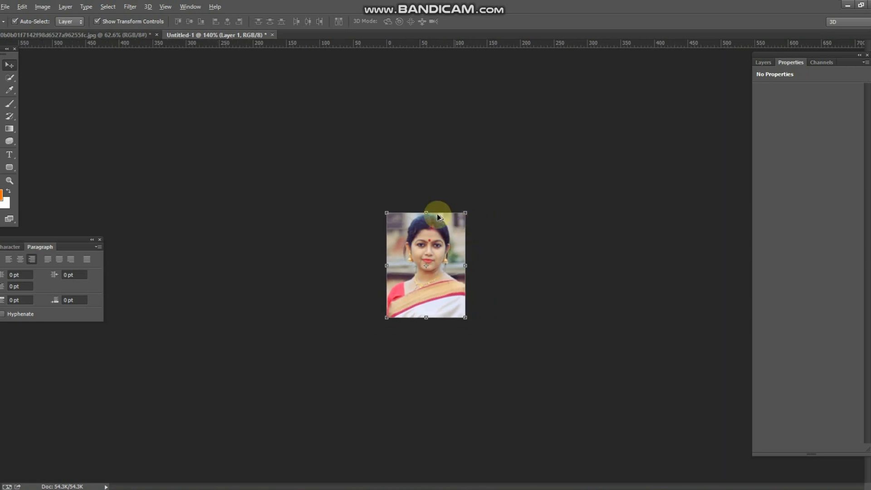
# - Add a centered 1 px black (000000) stroke around the portrait layer, then deselect the layer
pyautogui.click(291, 192)
pyautogui.click(426, 243)
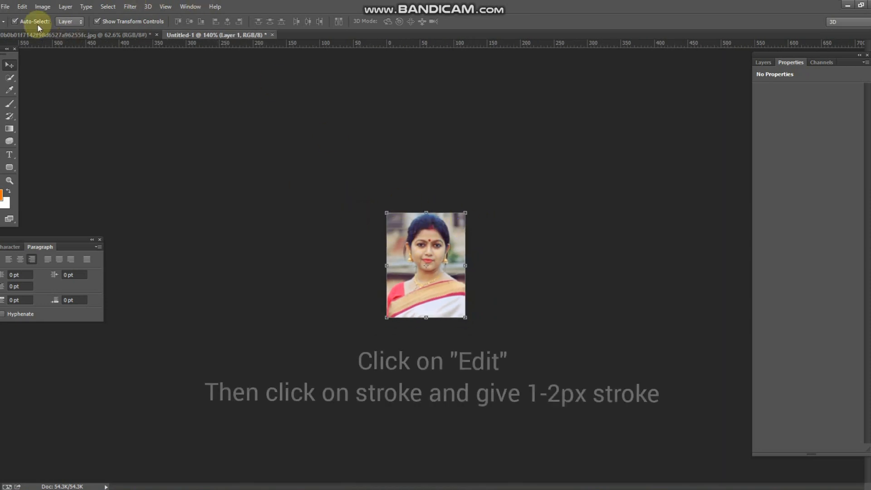
pyautogui.click(22, 7)
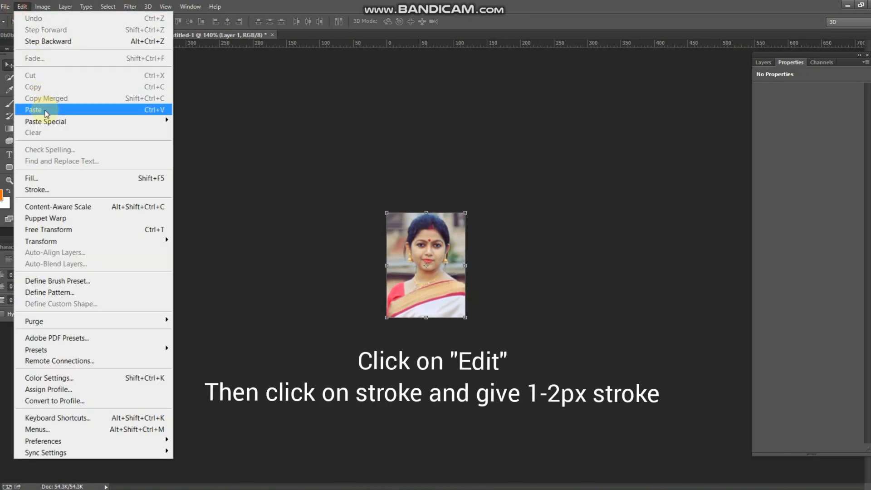
pyautogui.click(50, 190)
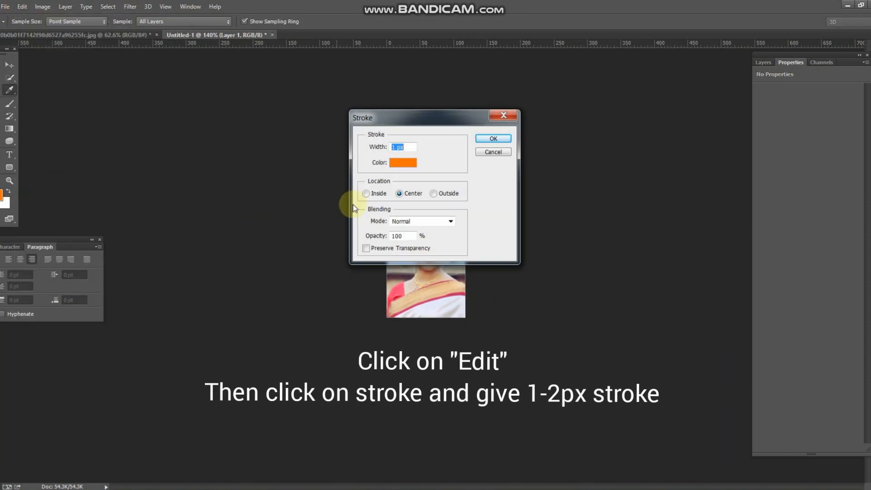
pyautogui.click(388, 168)
pyautogui.moveTo(171, 389); pyautogui.dragTo(195, 417)
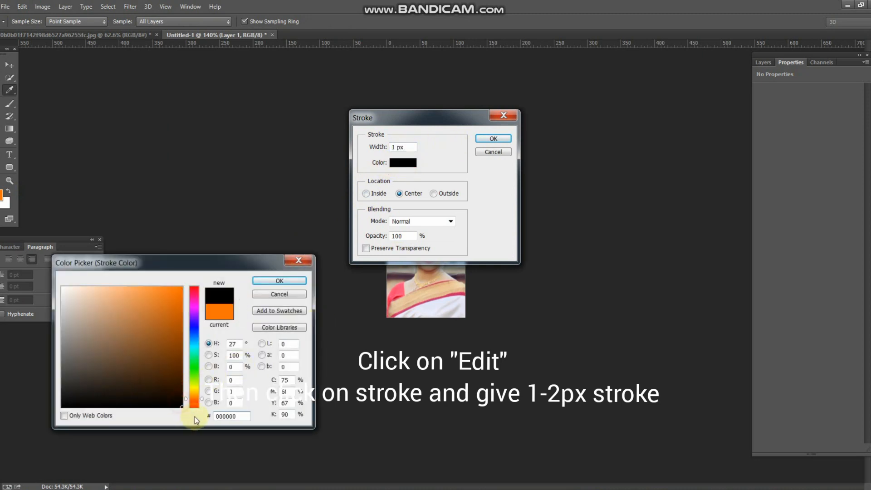
pyautogui.click(279, 281)
pyautogui.click(493, 139)
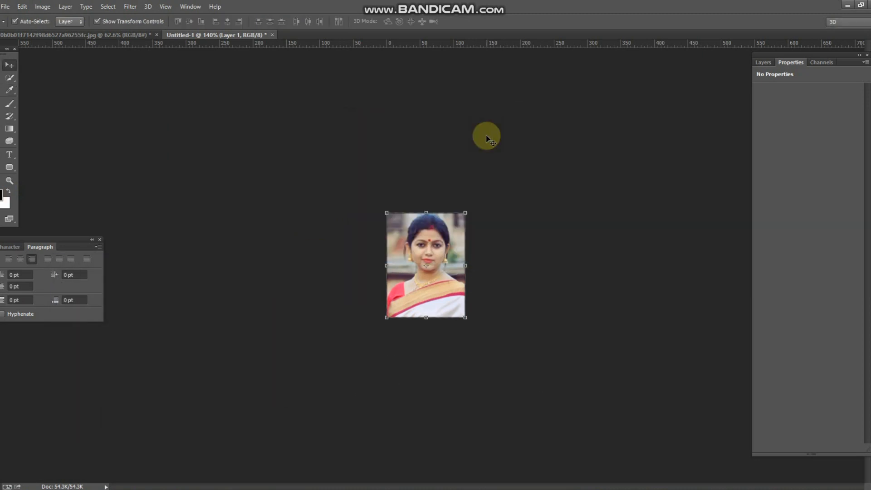
pyautogui.click(486, 180)
pyautogui.scroll(2, 424, 238)
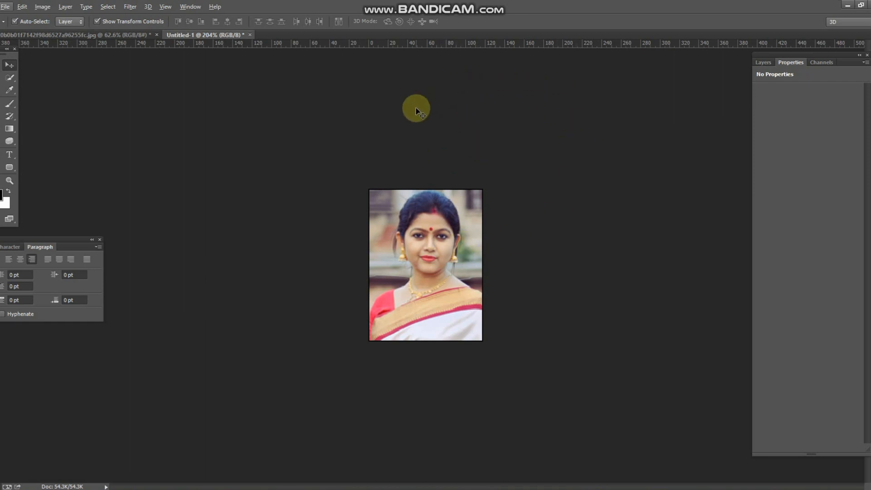
# - Shrink the portrait layer slightly about its center to leave an even, narrow margin on all sides of the canvas
pyautogui.click(417, 220)
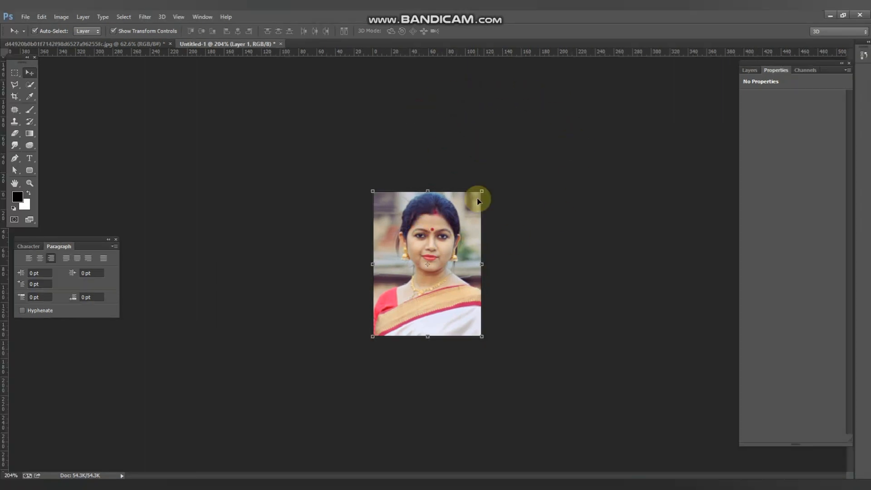
pyautogui.hotkey('ctrl', 't')
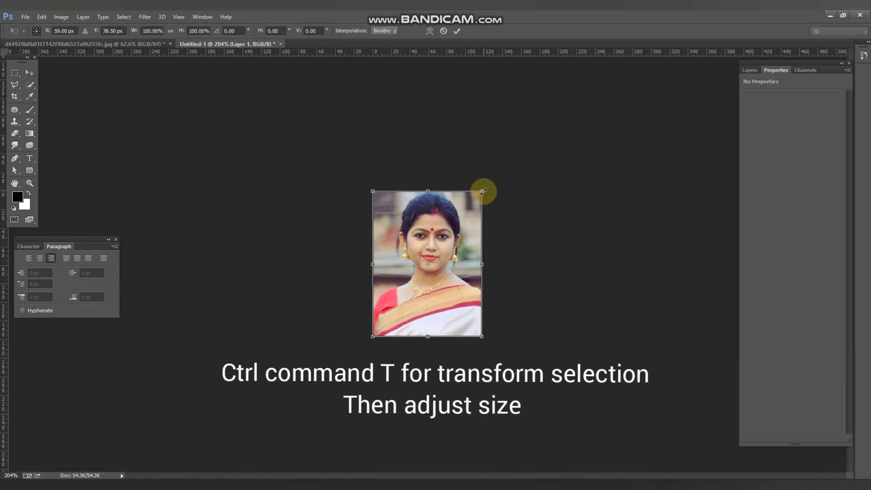
pyautogui.moveTo(484, 191); pyautogui.dragTo(479, 195)
pyautogui.doubleClick(447, 228)
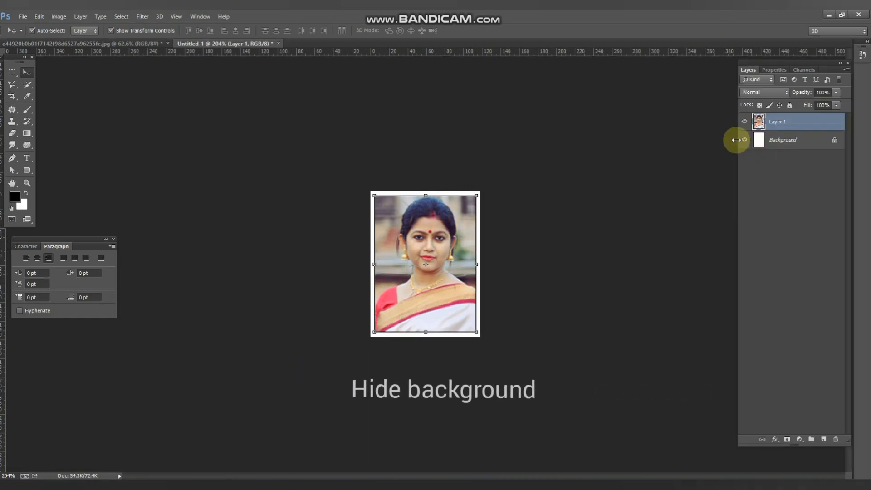
# - Hide the Background layer so the margin is transparent, and reselect the portrait layer
pyautogui.click(744, 140)
pyautogui.click(243, 113)
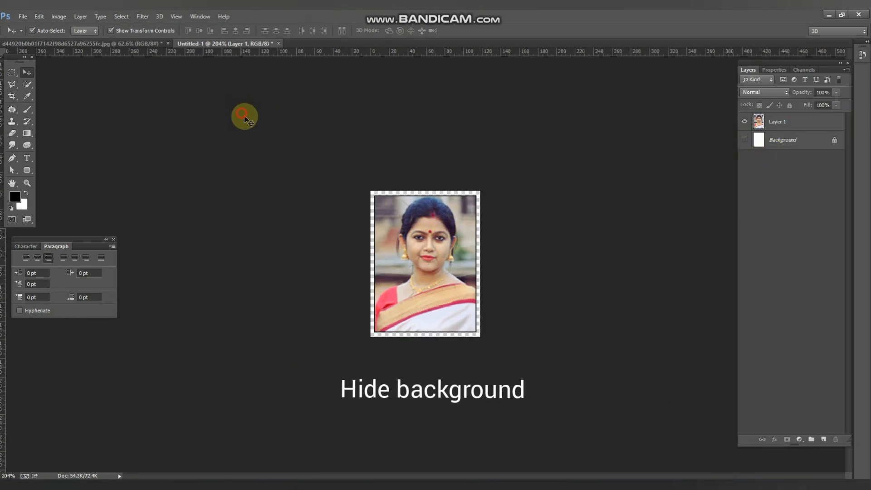
pyautogui.click(392, 210)
# - Define the bordered portrait as a pattern named "passport size", then deselect the layer
pyautogui.click(22, 17)
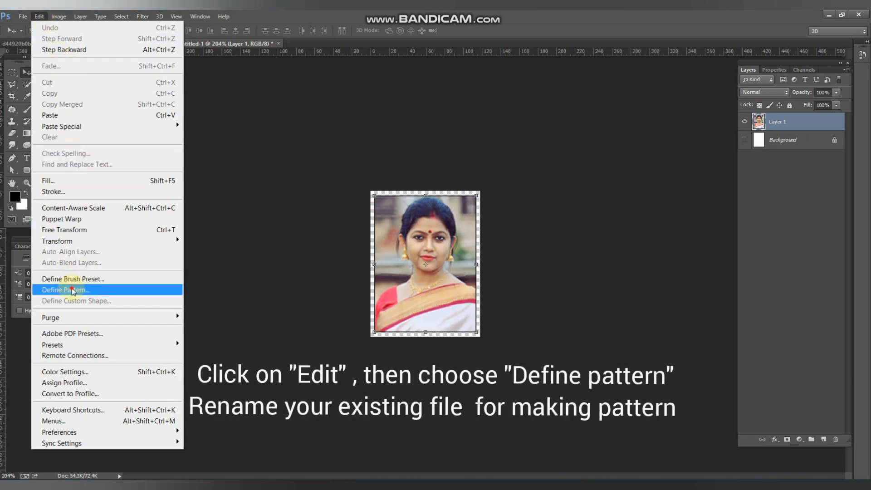
pyautogui.click(72, 291)
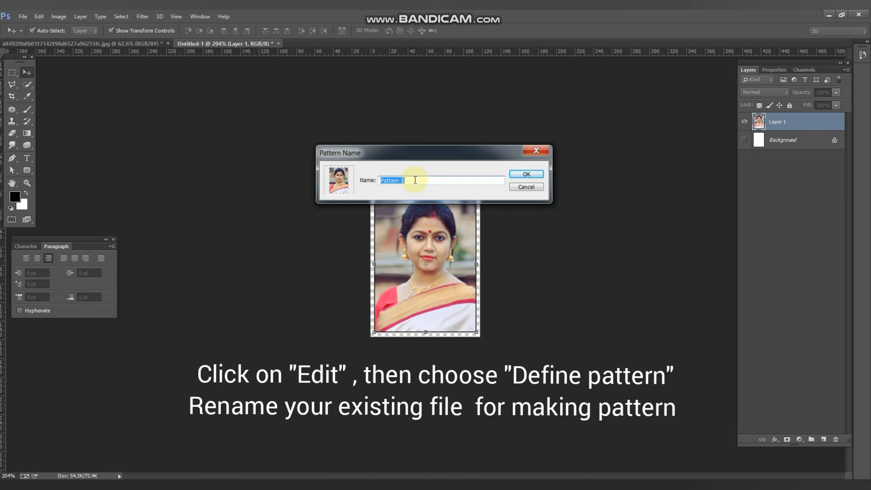
pyautogui.write('passport size')
pyautogui.click(536, 175)
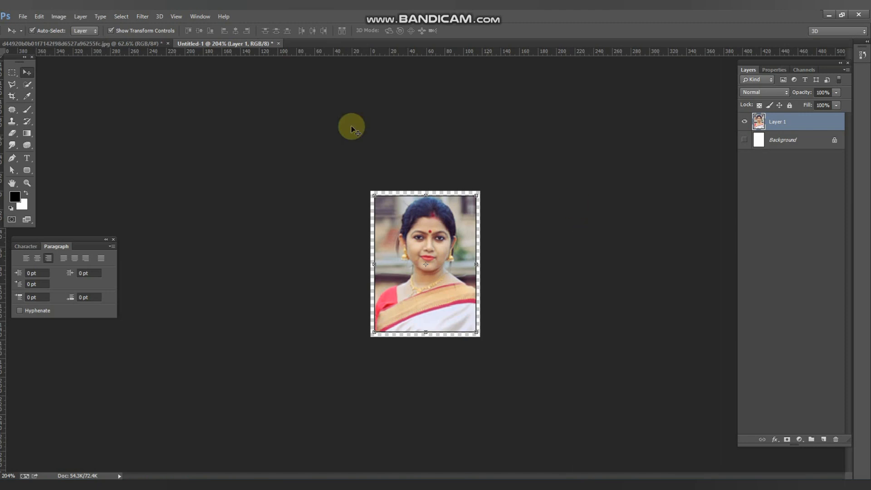
pyautogui.click(263, 165)
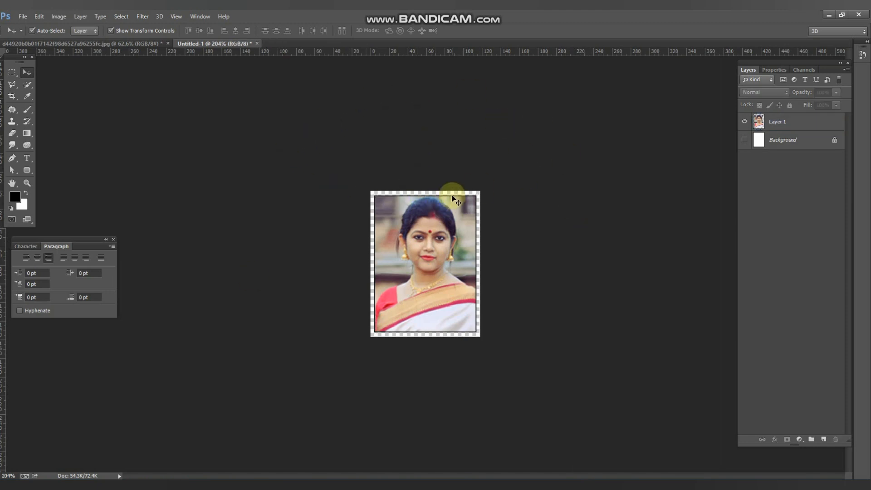
# - Create a new white RGB document 1200 pixels wide and 800 pixels high at 200 pixels/inch
pyautogui.scroll(2, 425, 202)
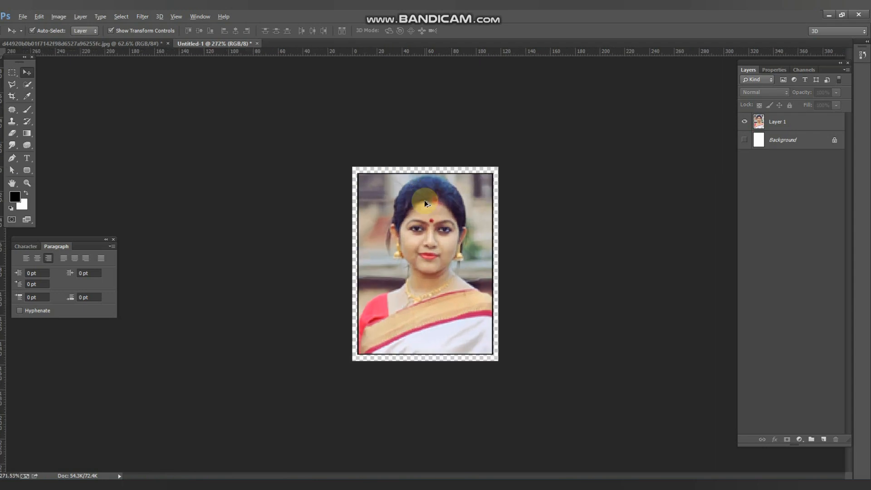
pyautogui.scroll(-2, 425, 202)
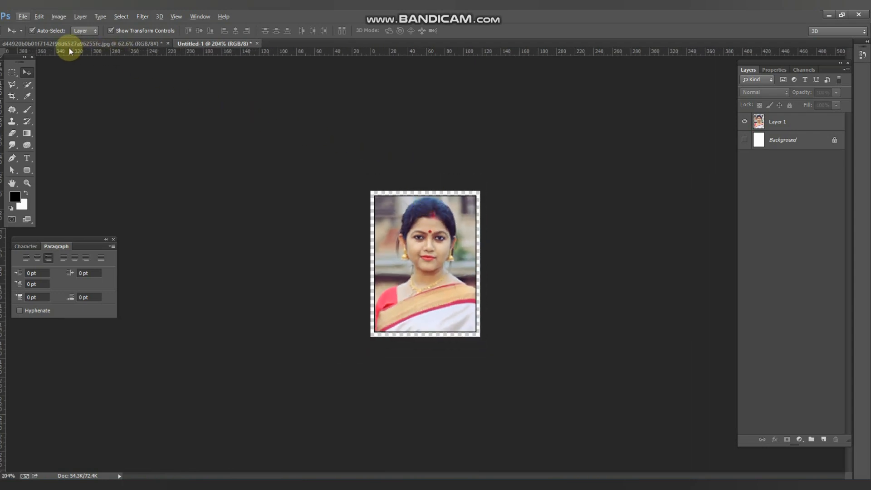
pyautogui.click(39, 17)
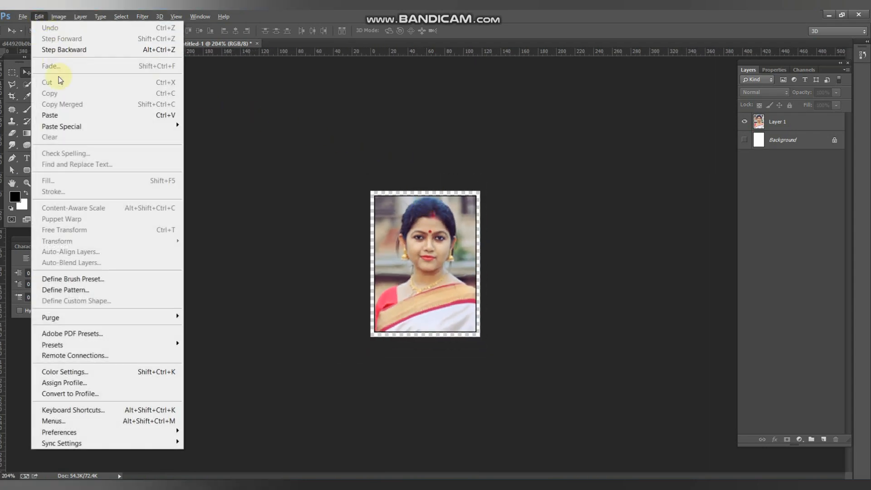
pyautogui.moveTo(22, 16)
pyautogui.click(41, 27)
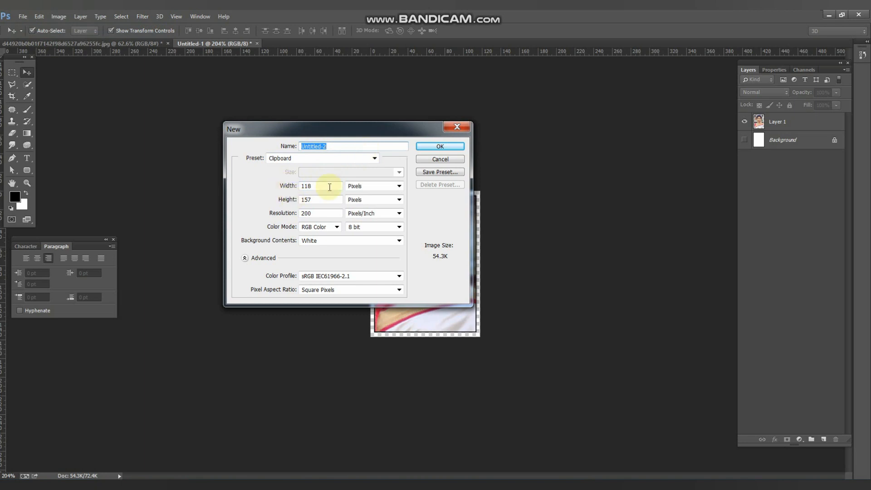
pyautogui.doubleClick(330, 185)
pyautogui.write('1200')
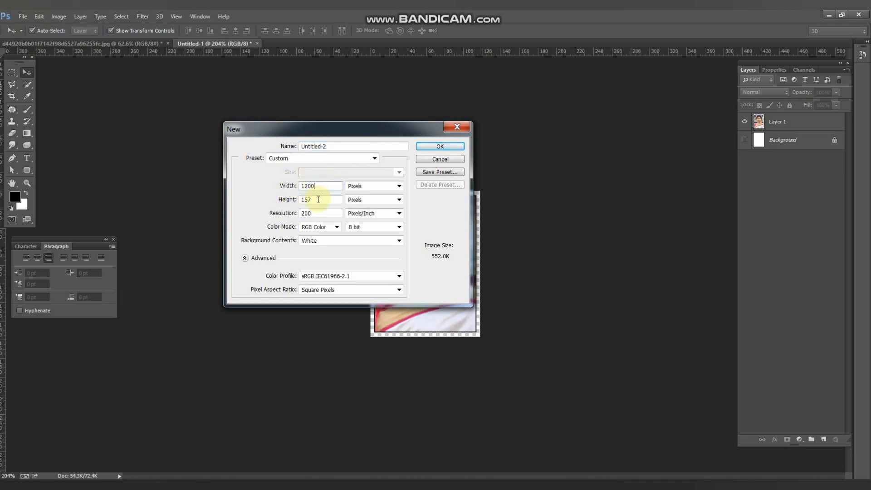
pyautogui.doubleClick(318, 199)
pyautogui.write('800200')
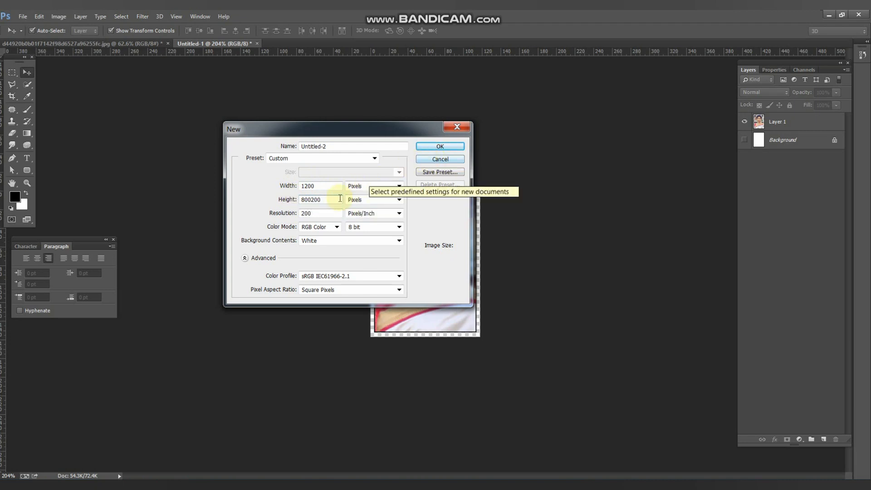
pyautogui.doubleClick(326, 199)
pyautogui.write('800')
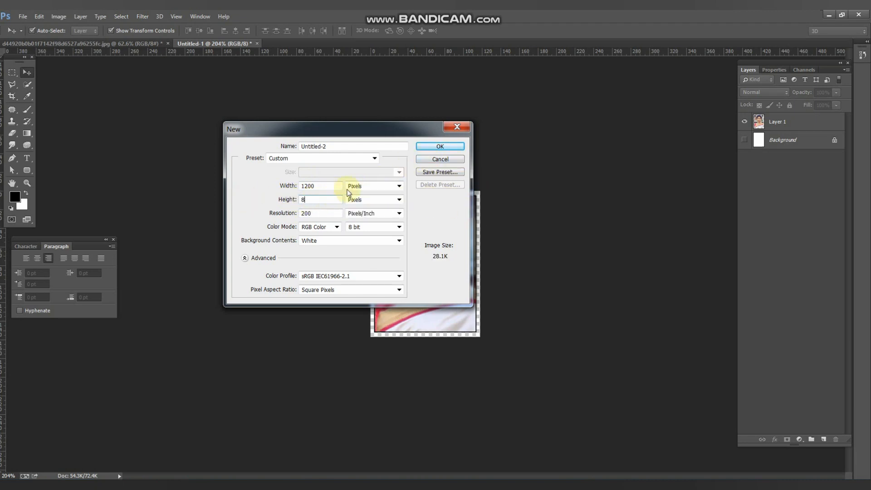
pyautogui.click(432, 148)
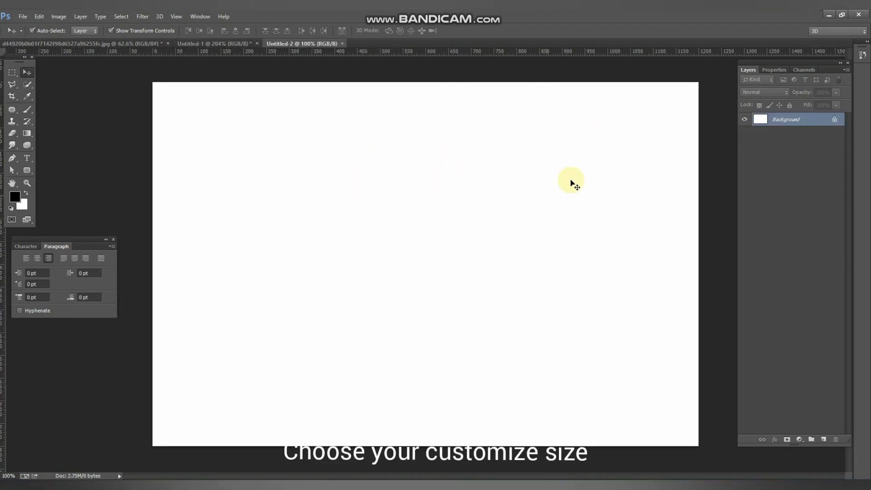
# - Fill the blank canvas with the custom portrait pattern in Normal mode at 100% opacity
pyautogui.click(39, 16)
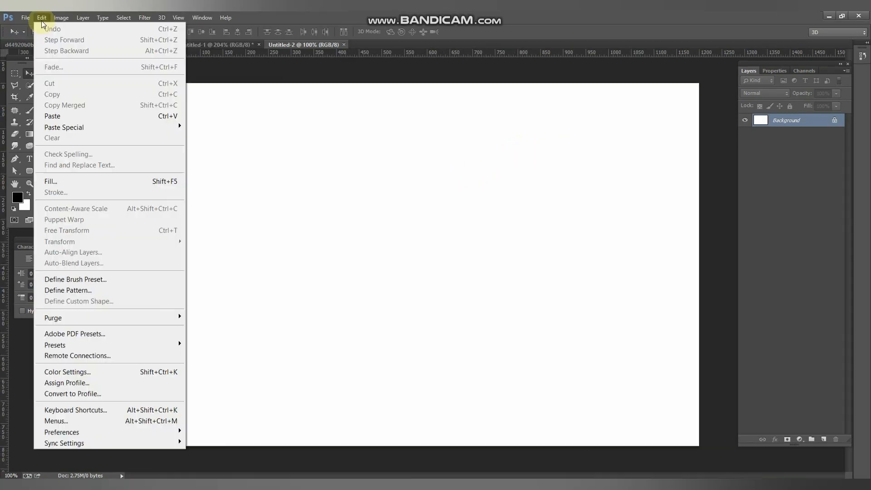
pyautogui.moveTo(31, 18)
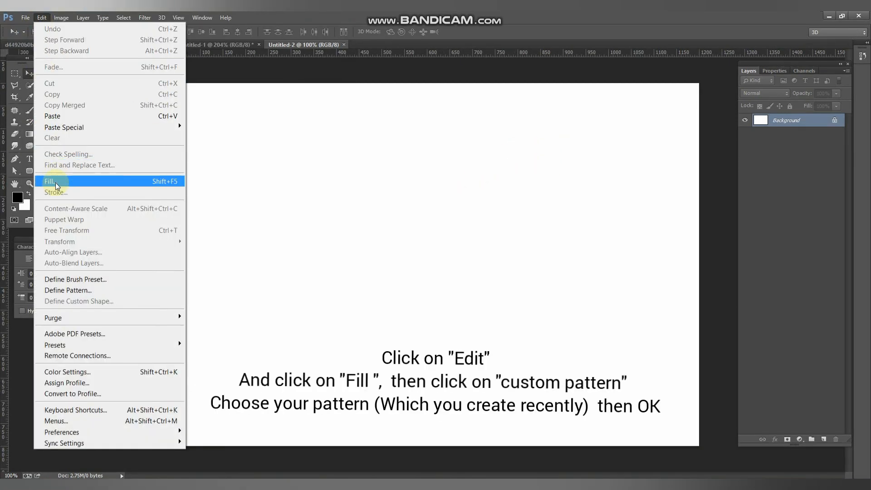
pyautogui.click(56, 182)
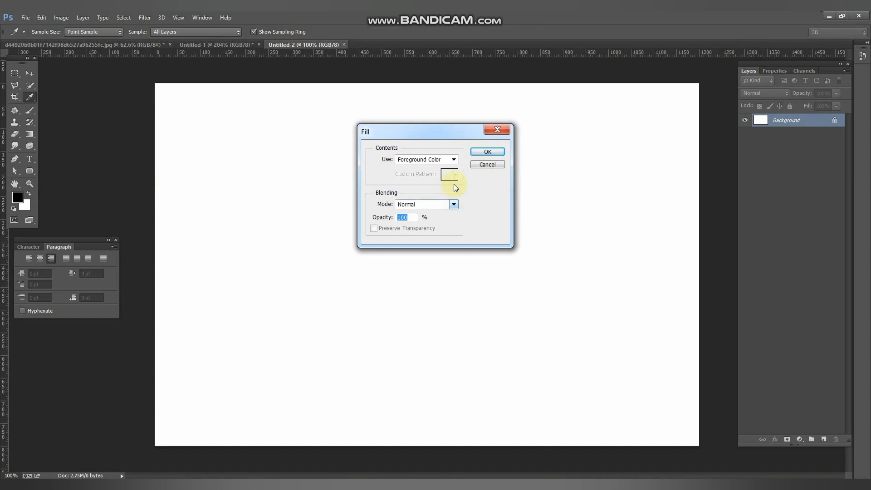
pyautogui.click(453, 159)
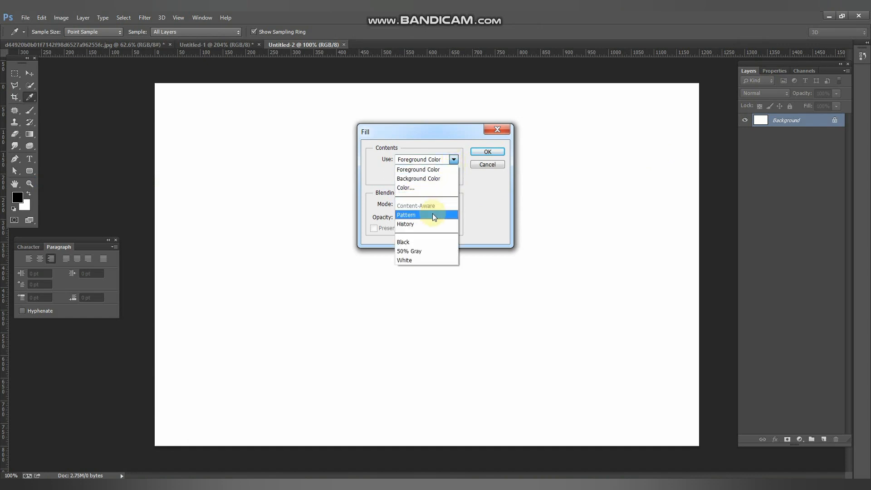
pyautogui.click(433, 215)
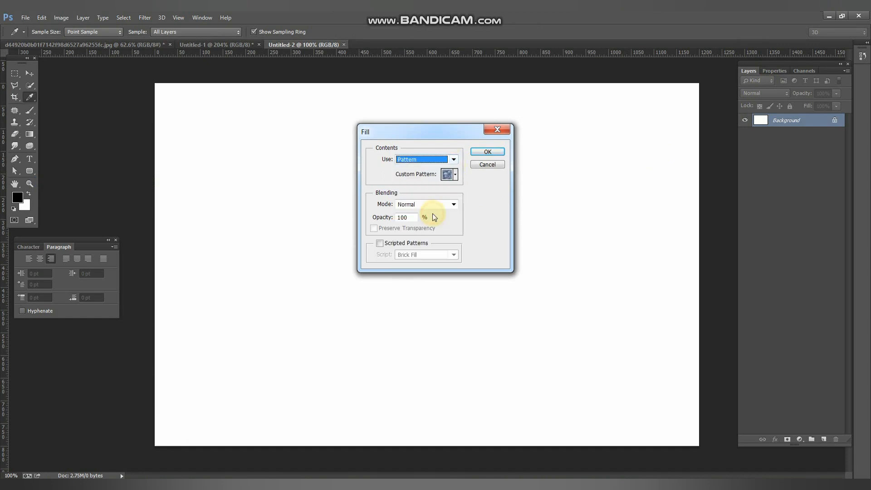
pyautogui.click(455, 175)
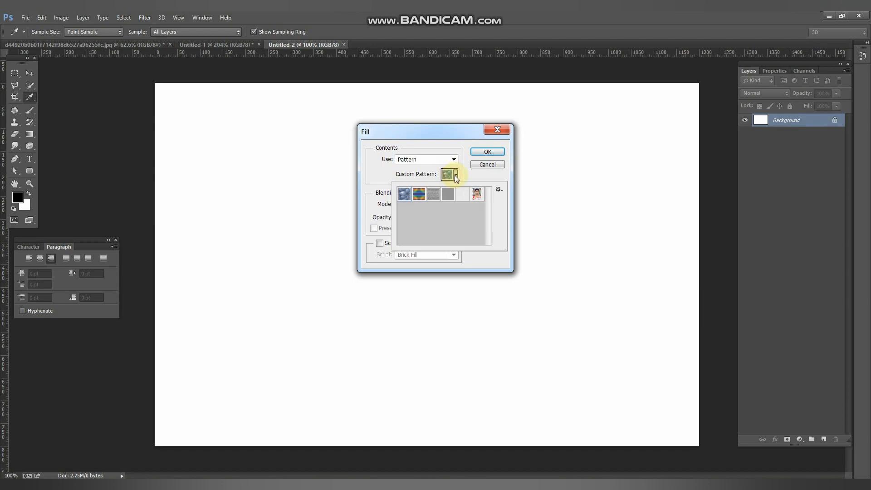
pyautogui.doubleClick(477, 193)
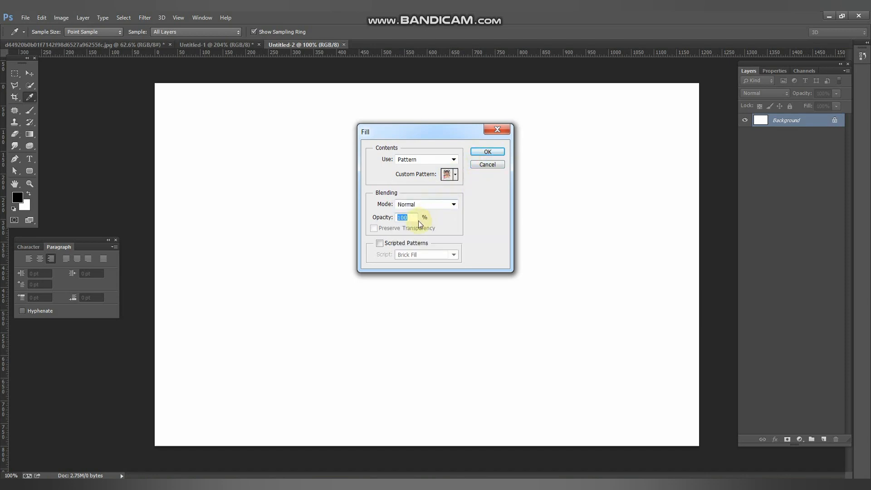
pyautogui.click(484, 153)
pyautogui.press('v')
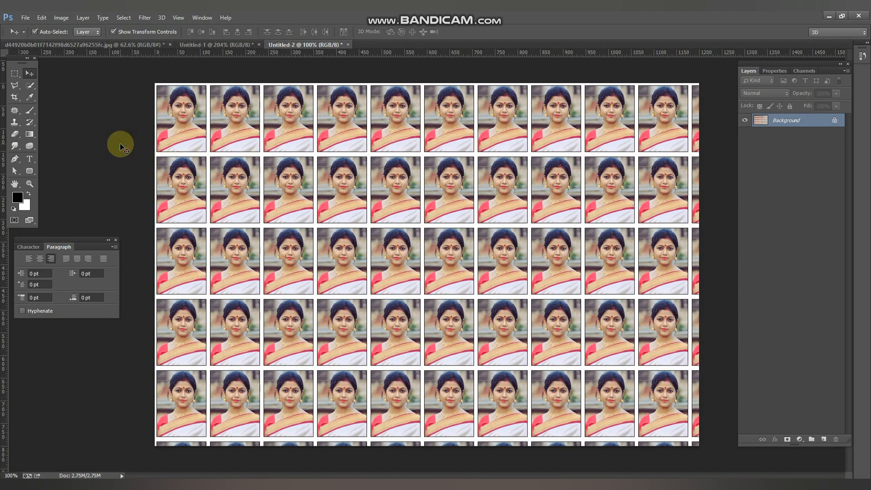
# - Save the photo sheet as JPEG Untitled-2 on Local Disk (E:) at quality 10, and open the saved file in Windows Photo Viewer
pyautogui.hotkey('ctrl', 's')
pyautogui.click(153, 356)
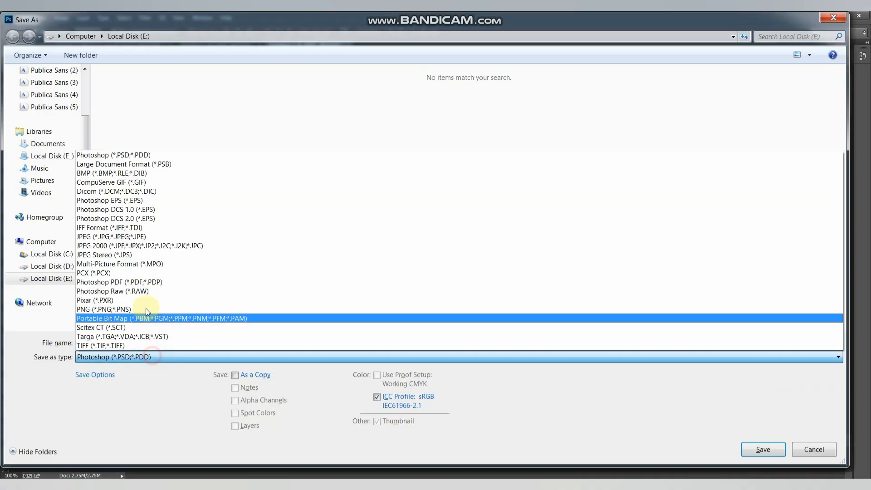
pyautogui.click(137, 236)
pyautogui.press('Return')
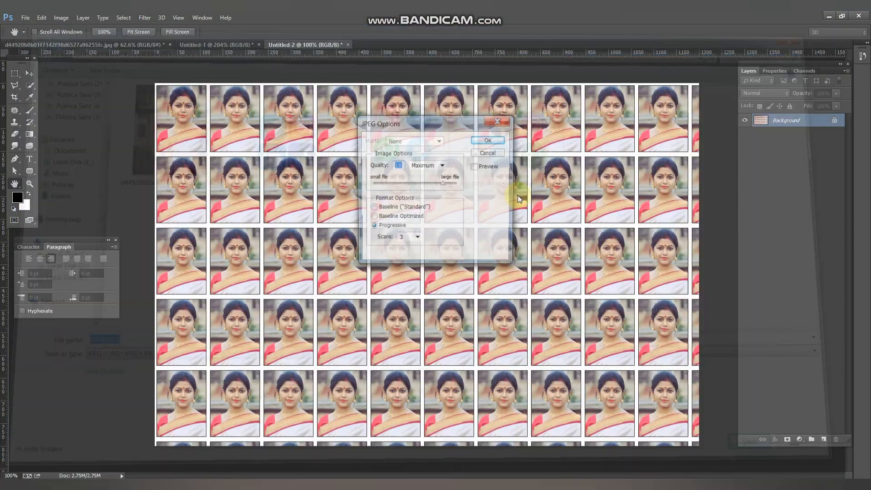
pyautogui.press('Return')
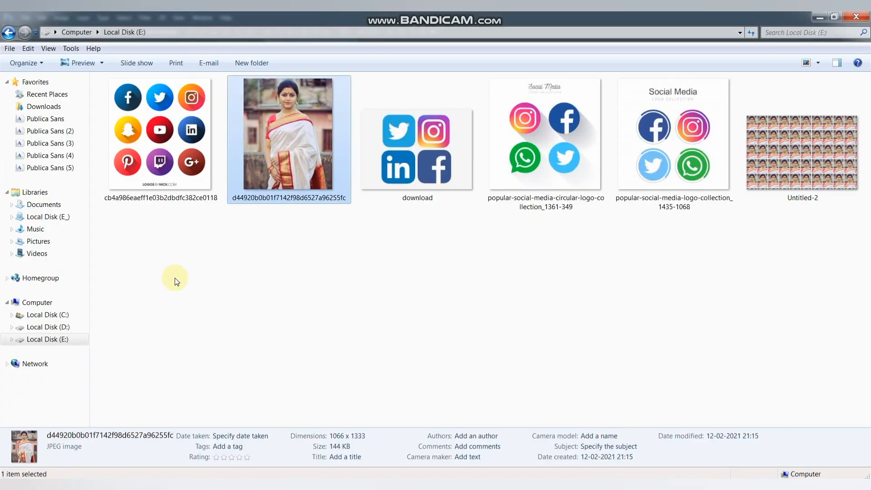
pyautogui.doubleClick(798, 192)
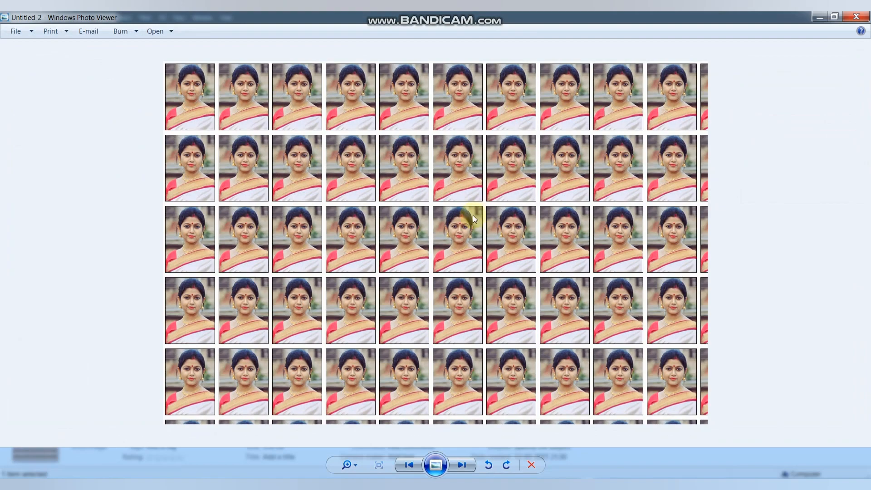